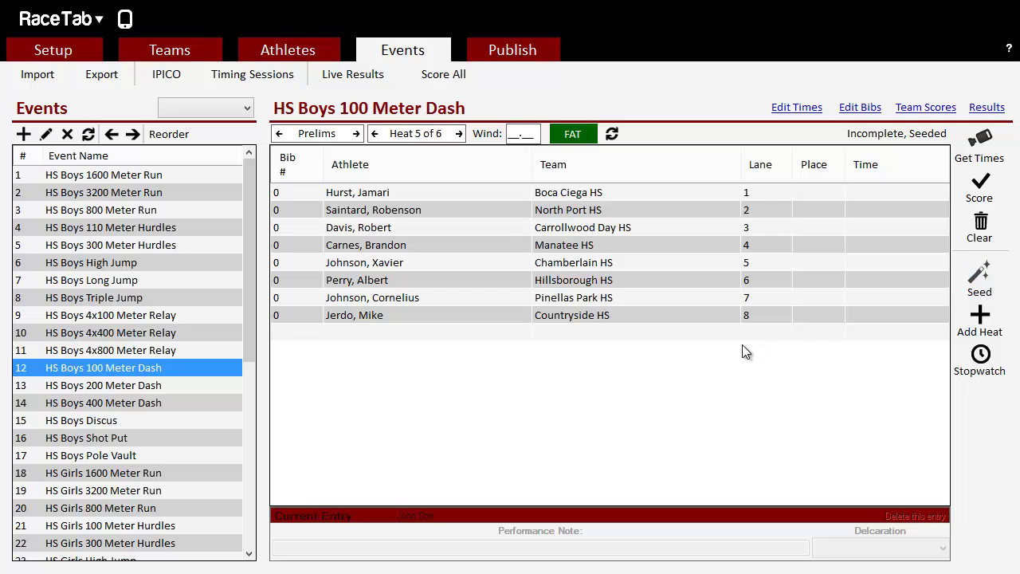
Step: Open seeding for the HS Boys 100 Meter Dash and browse the list of events available for seeding
click(961, 279)
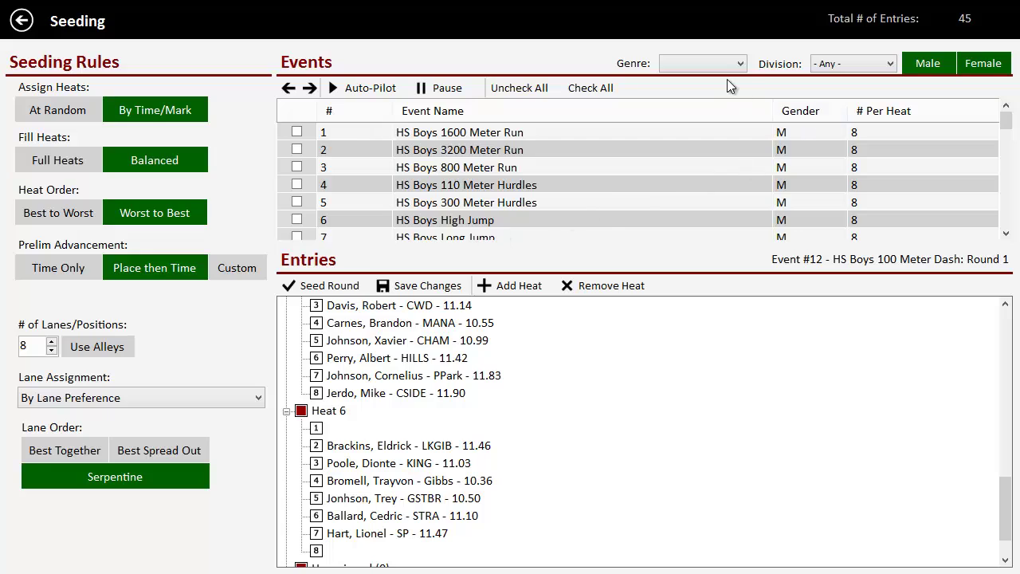
drag(1005, 120, 1005, 152)
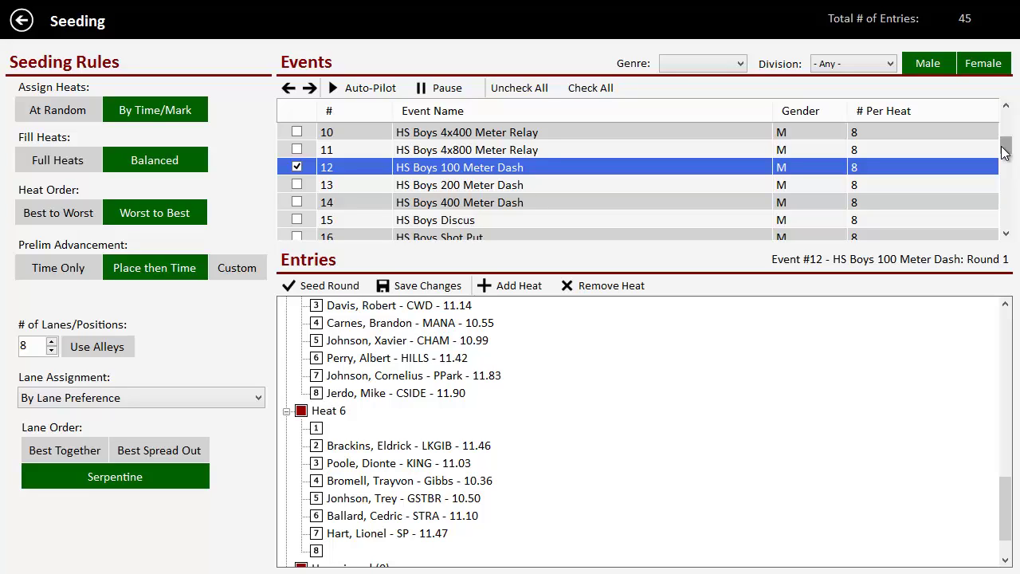
drag(1005, 152, 996, 114)
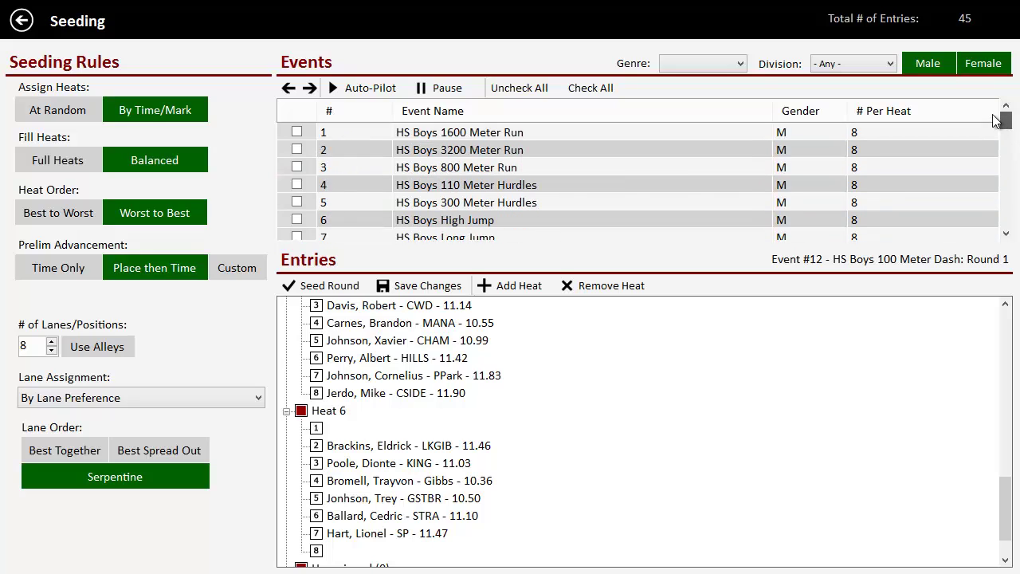
Step: Try individually selecting and deselecting the HS Boys 1600 and 3200 Meter Run events for seeding
click(297, 134)
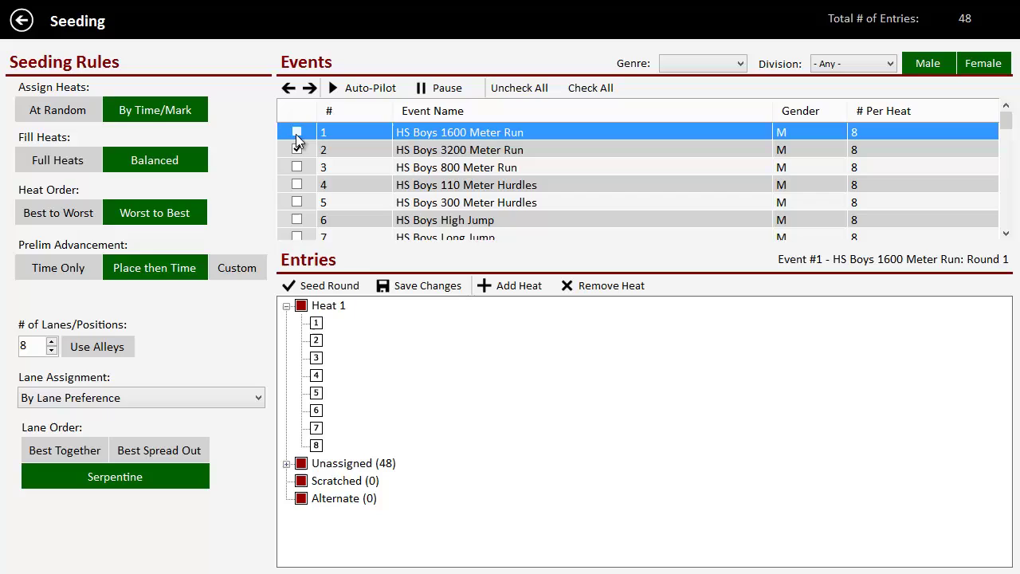
click(295, 132)
click(296, 149)
click(297, 149)
click(296, 132)
Step: Filter the seeding events to the Distance genre and the HS division
click(710, 63)
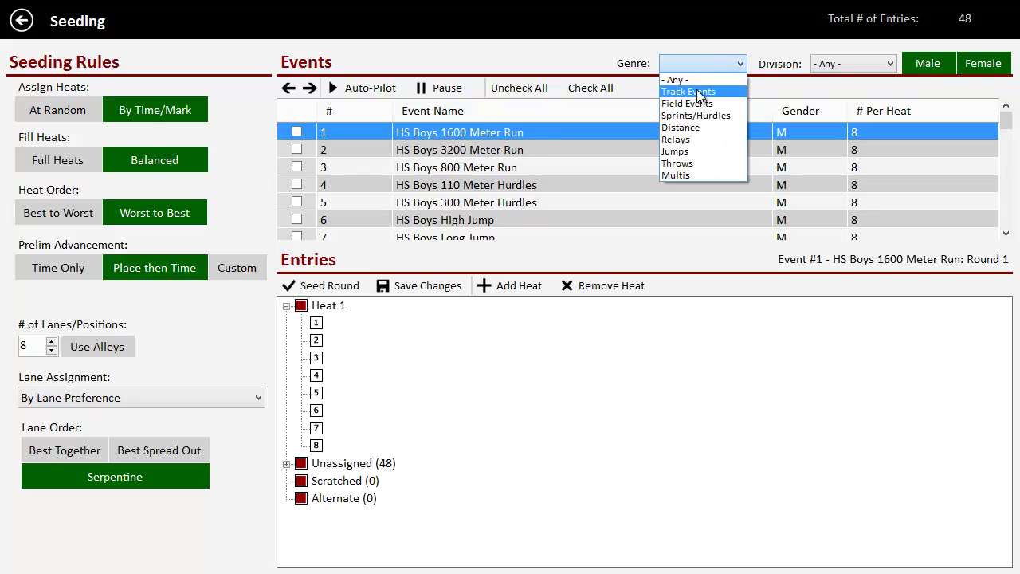
click(698, 129)
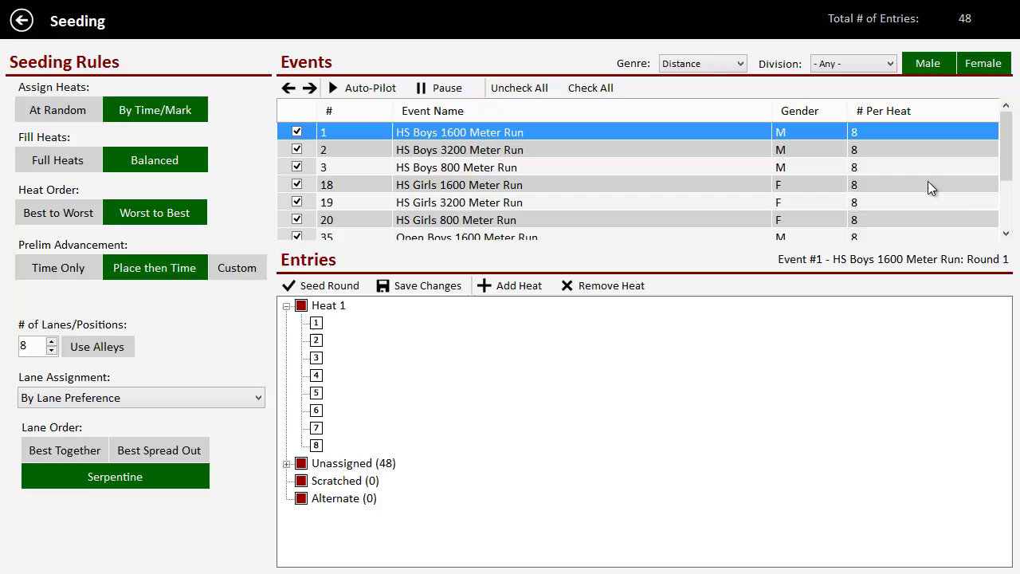
drag(1003, 166, 1002, 254)
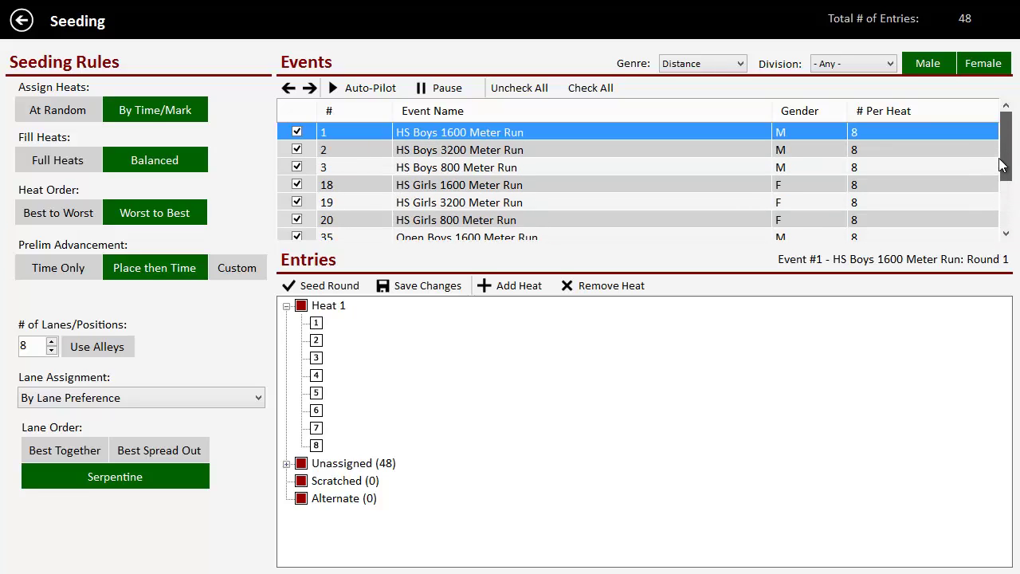
click(1009, 205)
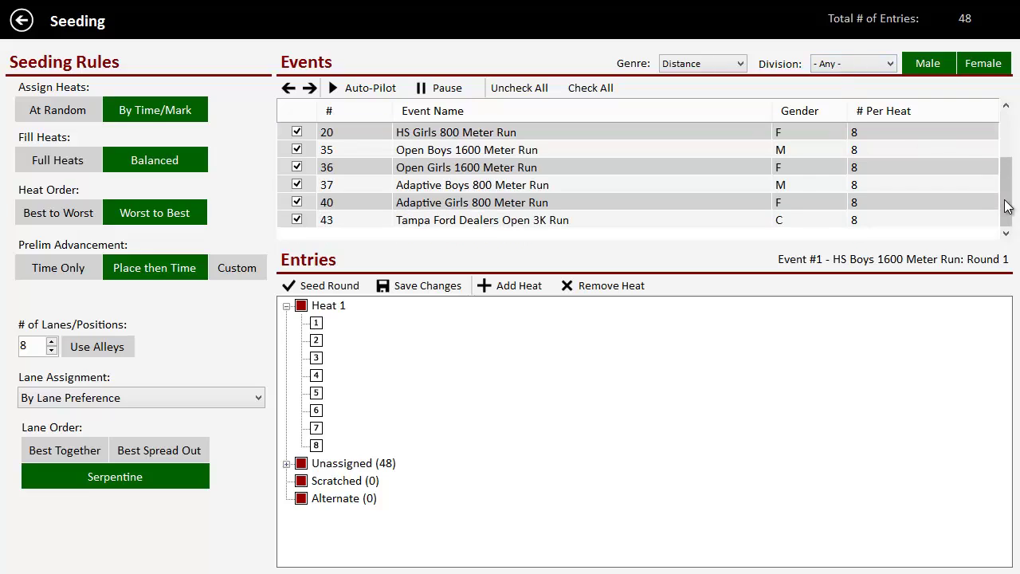
click(869, 70)
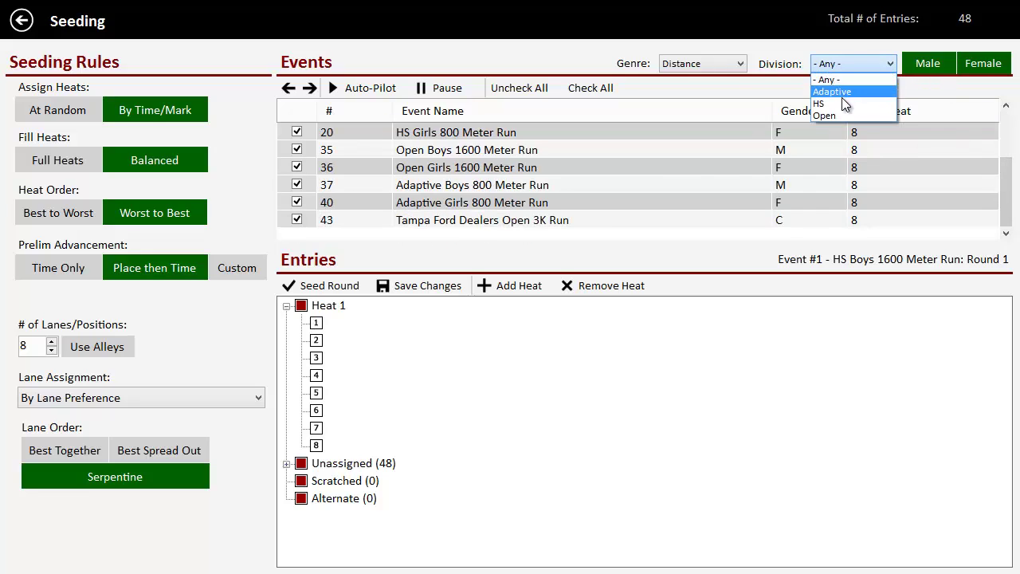
click(829, 103)
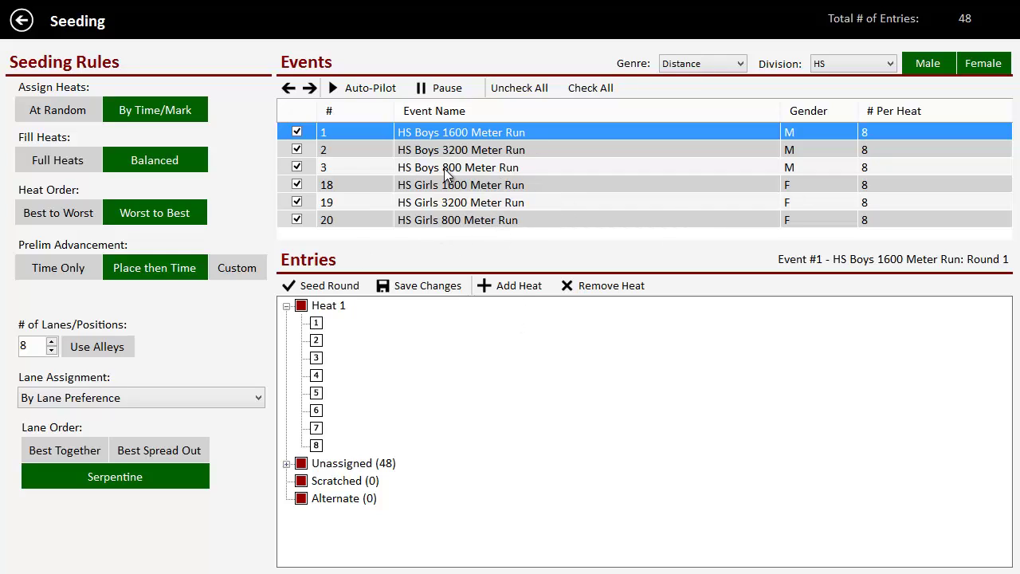
Step: Set the seeding rules to random heat assignment, Waterfall: Best to Worst lane assignment and Best Together lane order
click(55, 118)
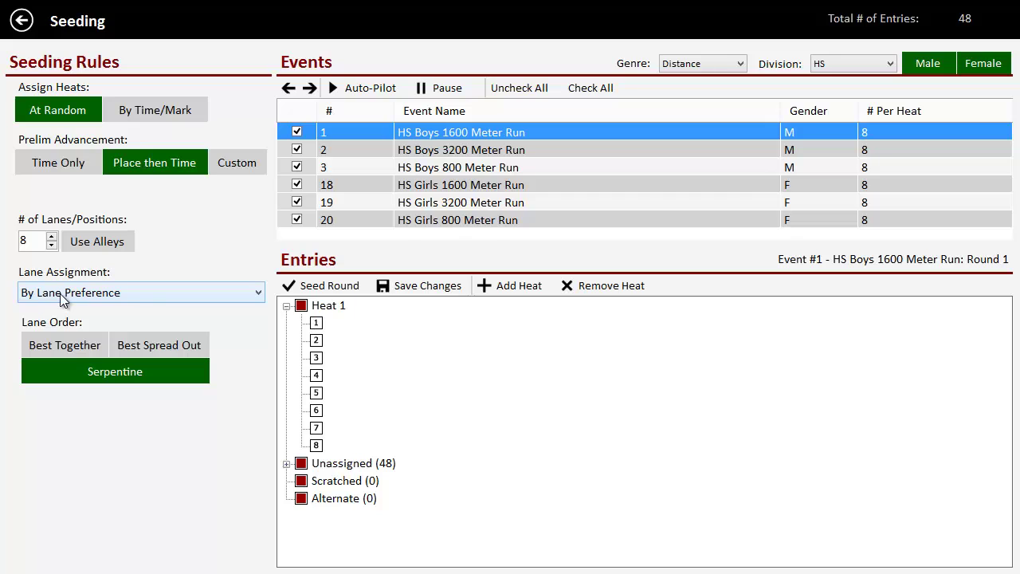
click(143, 295)
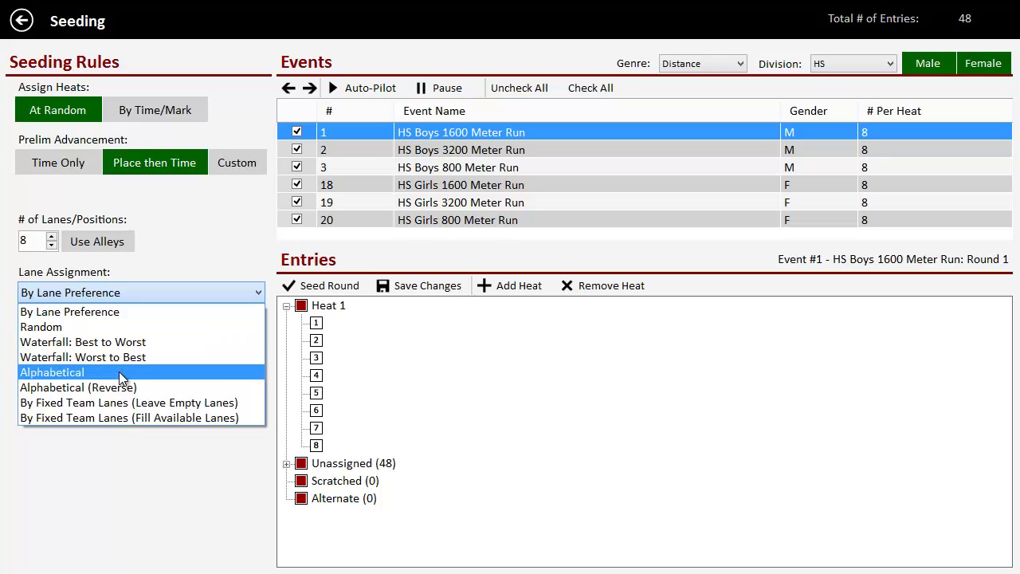
click(157, 344)
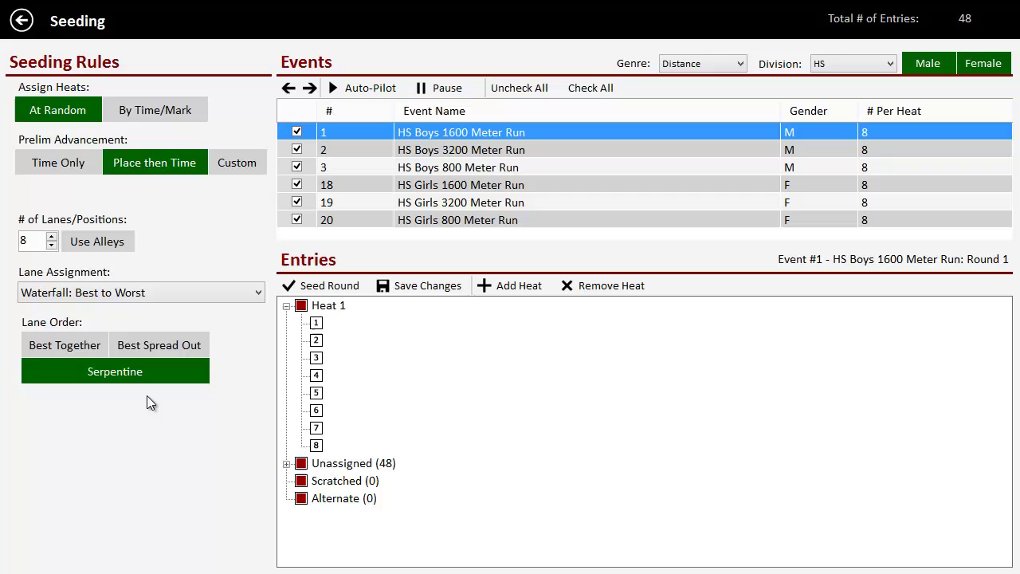
click(77, 352)
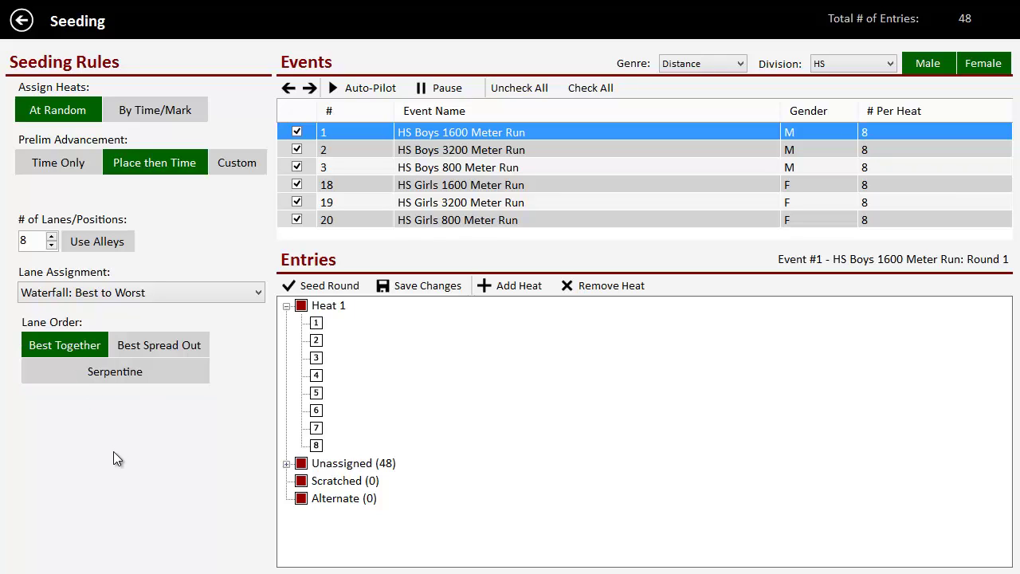
Step: Set the number of lanes/positions to 32 for the HS Boys 1600 Meter Run
click(51, 241)
click(51, 241)
click(51, 241)
click(51, 241)
click(51, 241)
click(286, 463)
click(286, 305)
double_click(26, 240)
text(60)
key(ctrl+a)
text(32)
Step: Seed the HS Boys 1600 Meter Run round with the recommended additional heats, and review the resulting heat lists
click(339, 288)
click(630, 441)
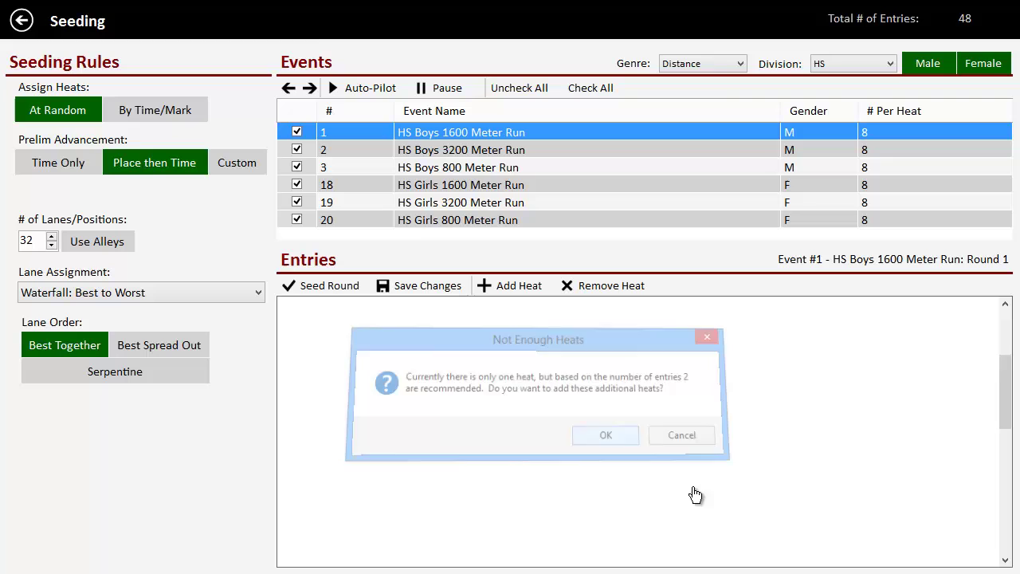
drag(1005, 365, 981, 321)
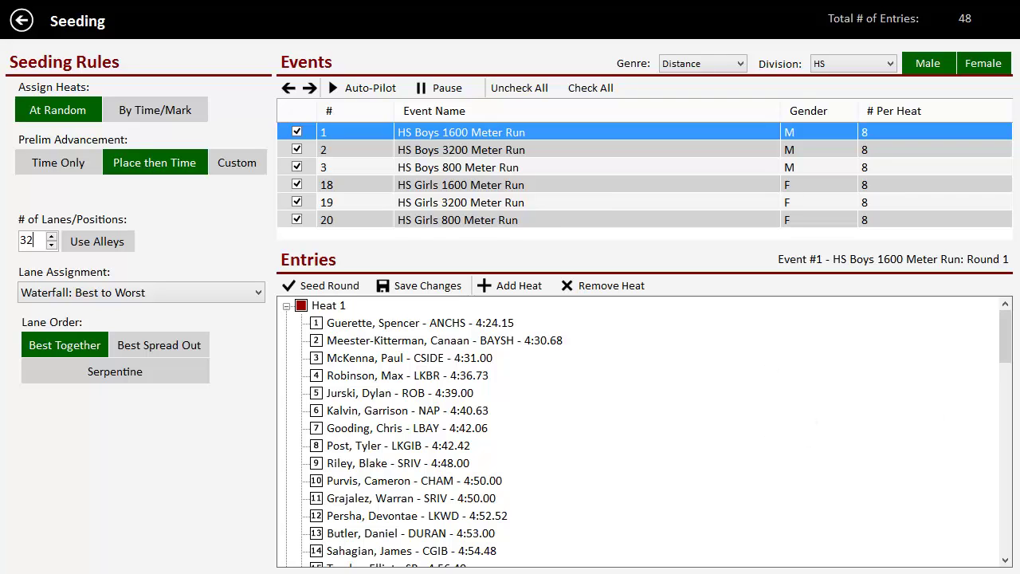
drag(981, 337, 997, 542)
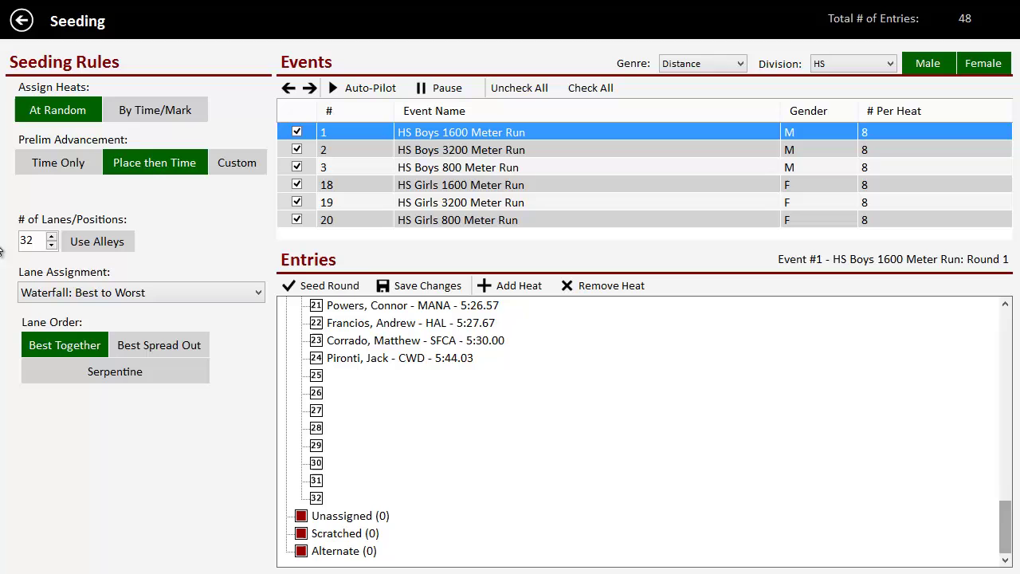
Step: Set the number of lanes/positions to 24, reseed the HS Boys 1600 Meter Run and review its heats
double_click(34, 240)
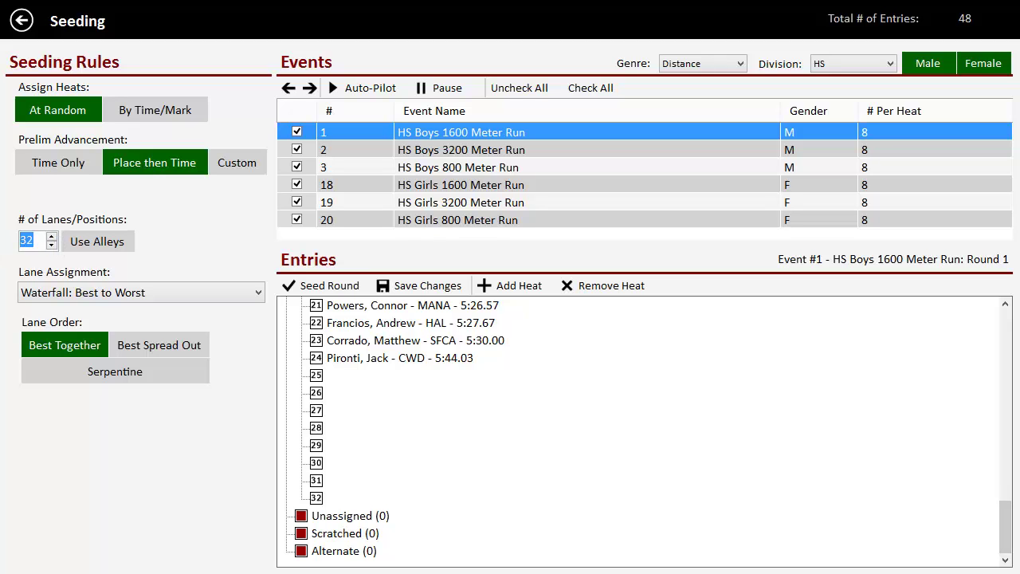
text(24)
drag(1006, 514, 1004, 389)
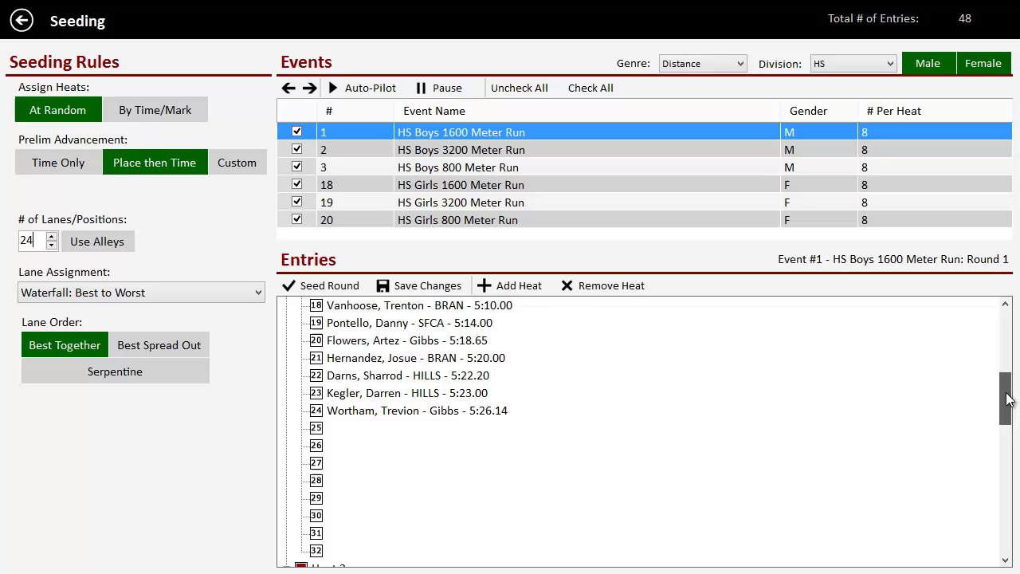
click(348, 288)
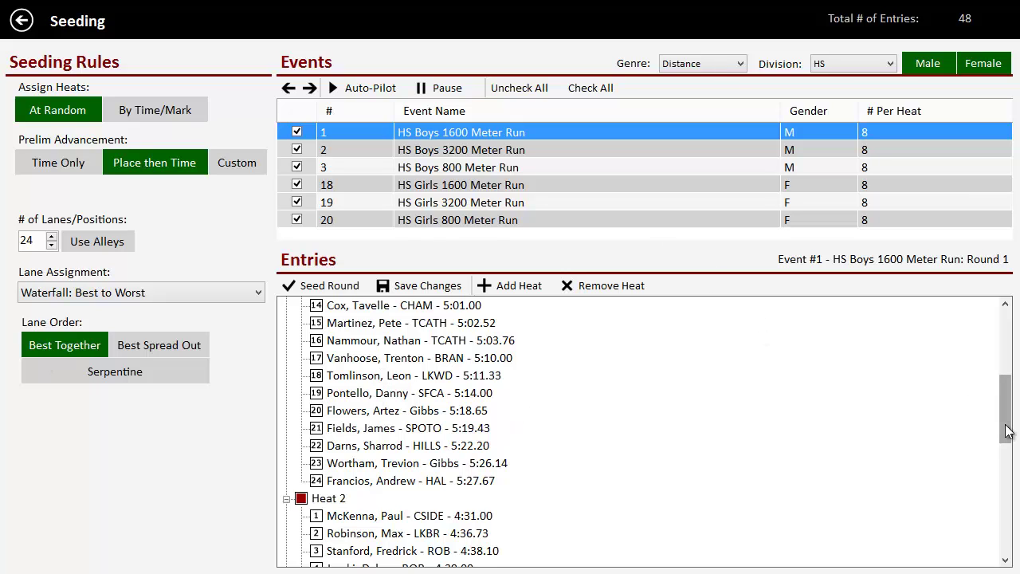
drag(1006, 432, 1006, 367)
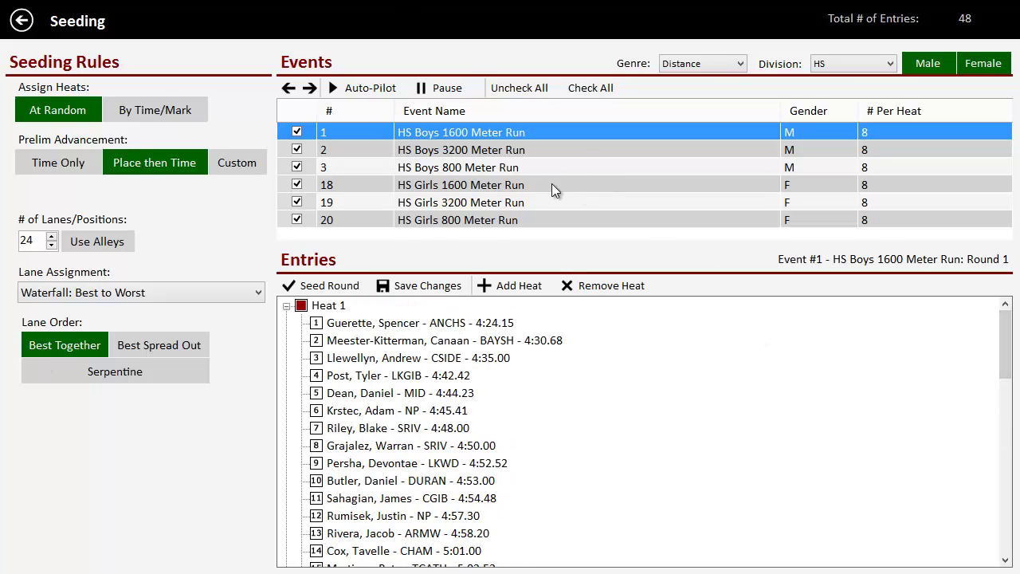
Step: Seed the checked distance events with Auto-Pilot, pausing it at the HS Boys 800 Meter Run
click(365, 90)
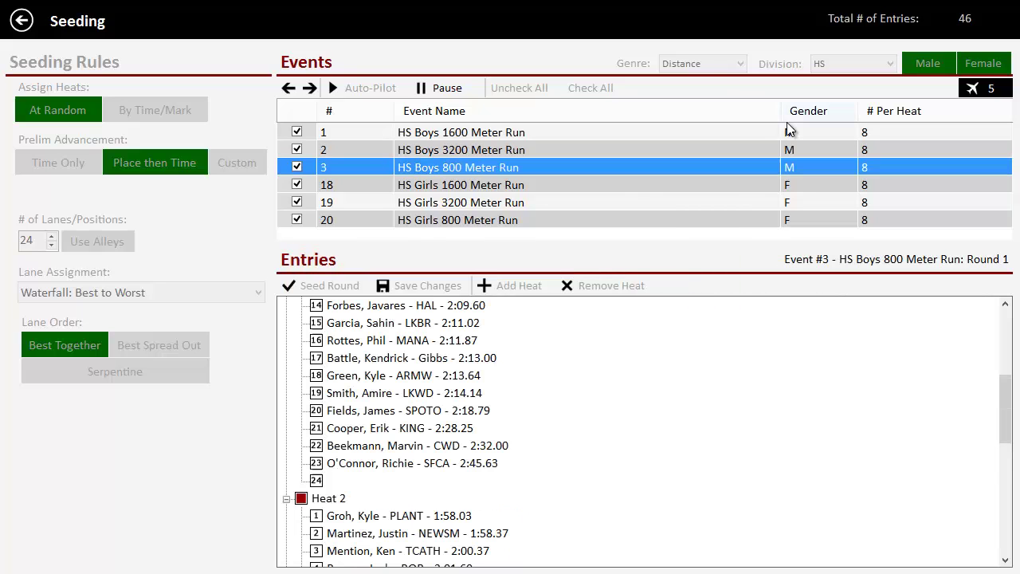
click(447, 89)
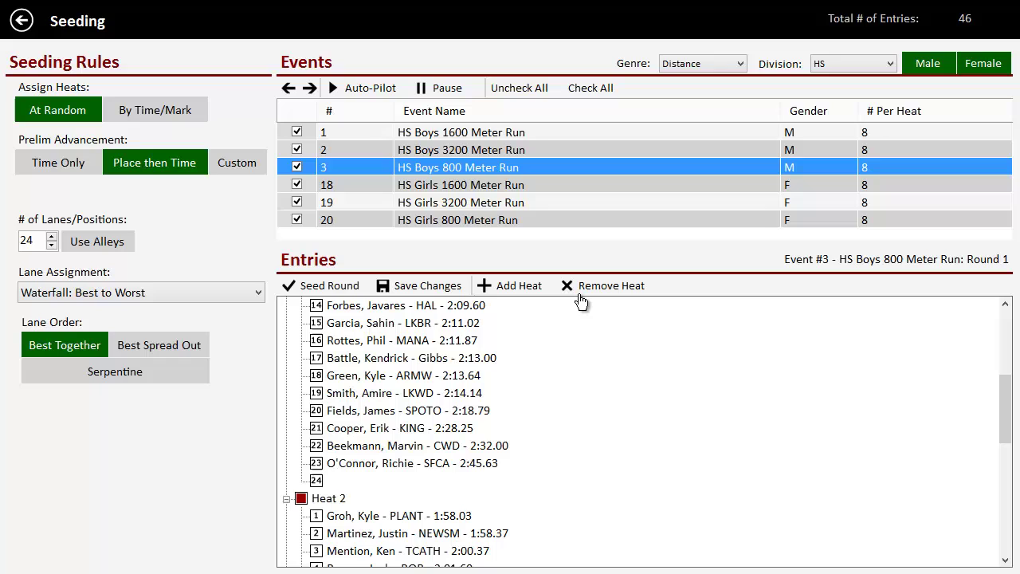
Step: Restart Auto-Pilot, agree to reseed the already seeded events, and pause it at the HS Boys 3200 Meter Run
click(378, 90)
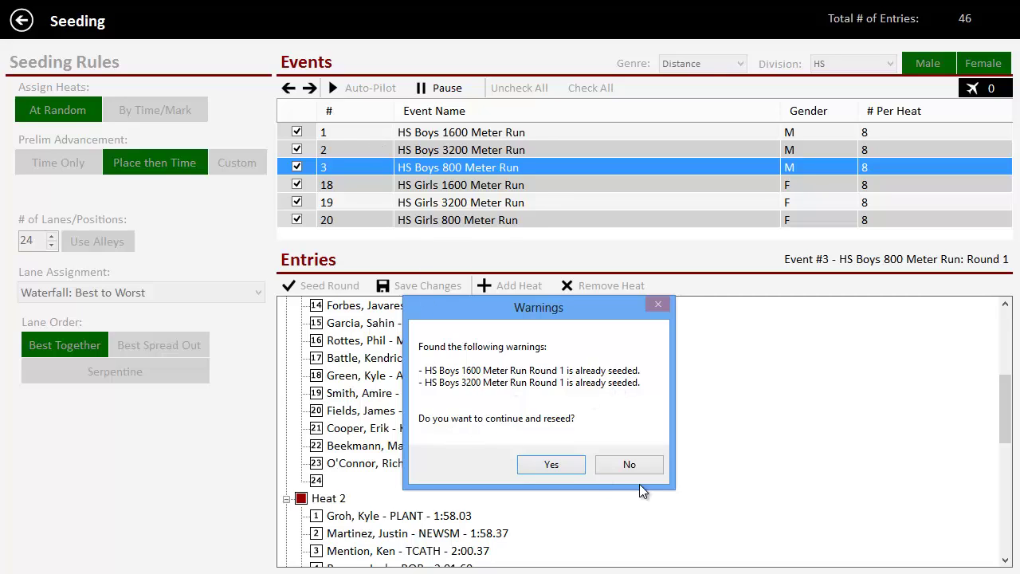
click(571, 464)
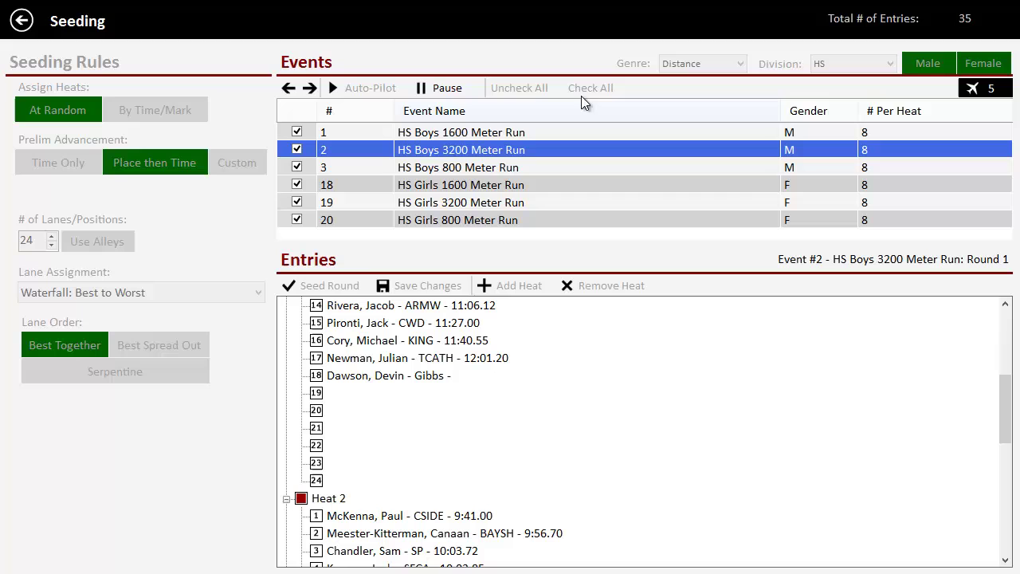
click(445, 90)
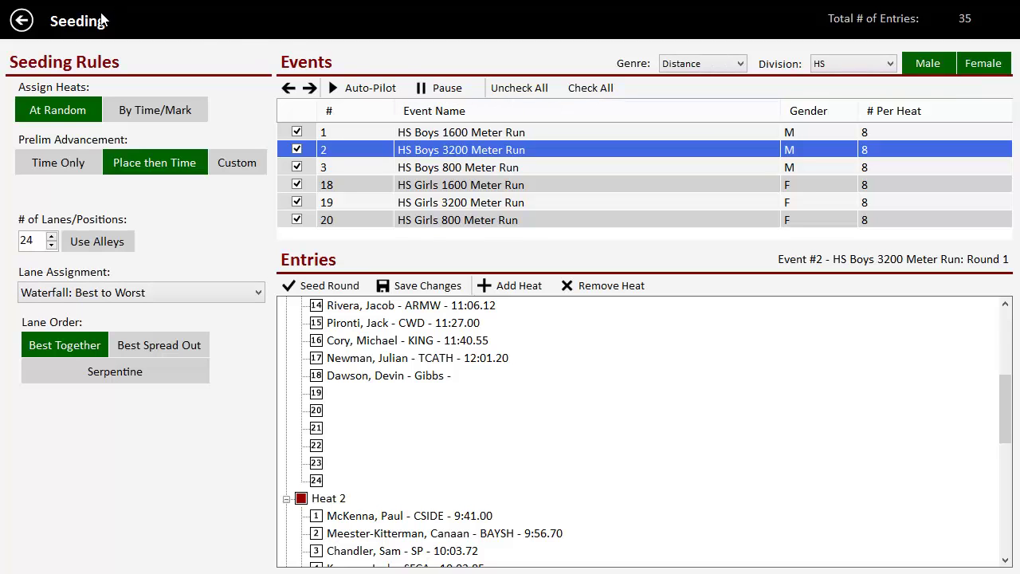
Step: Exit seeding, discarding the current round's changes, and open the HS Boys 1600 Meter Run heats
click(22, 20)
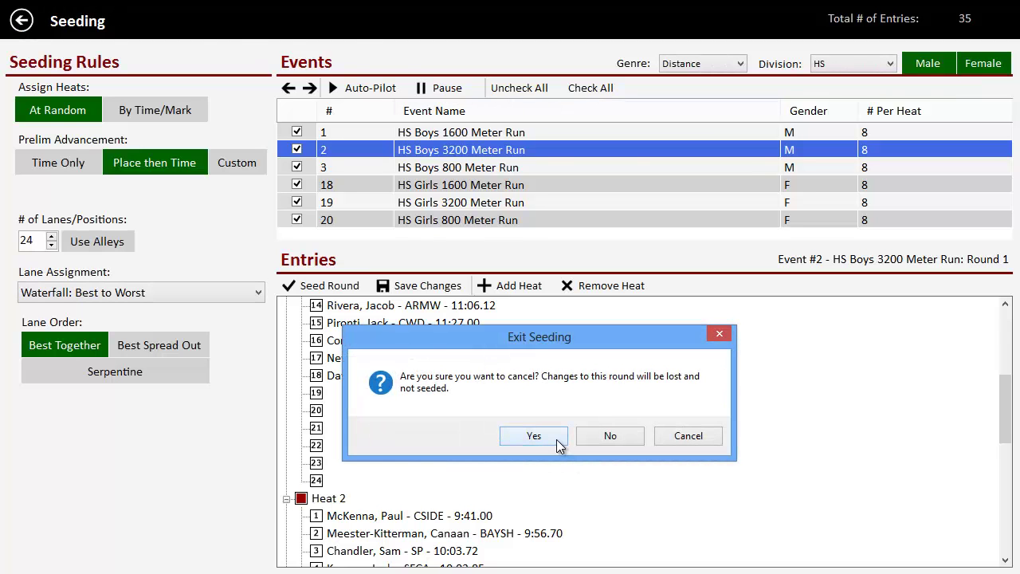
click(557, 439)
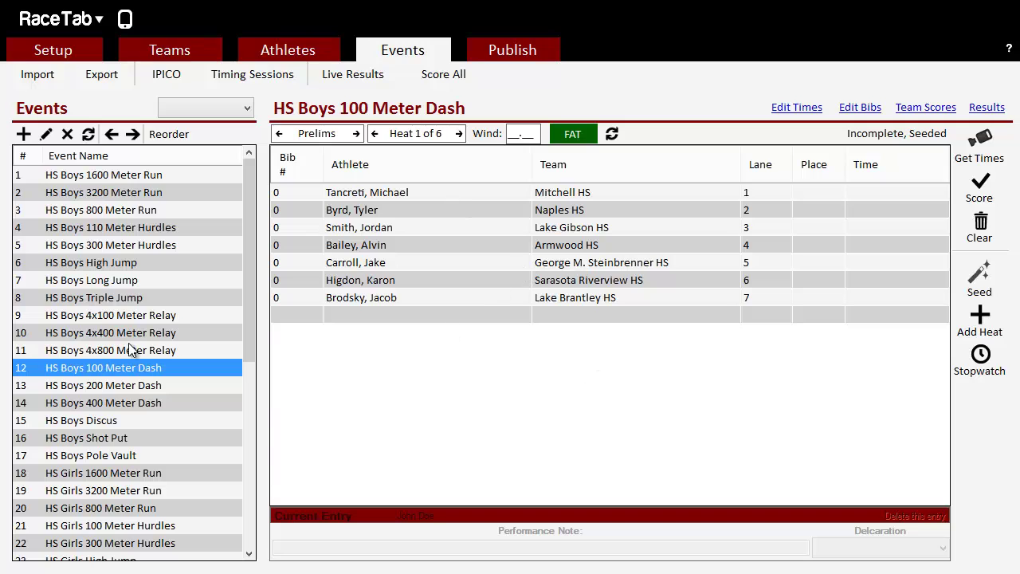
click(143, 179)
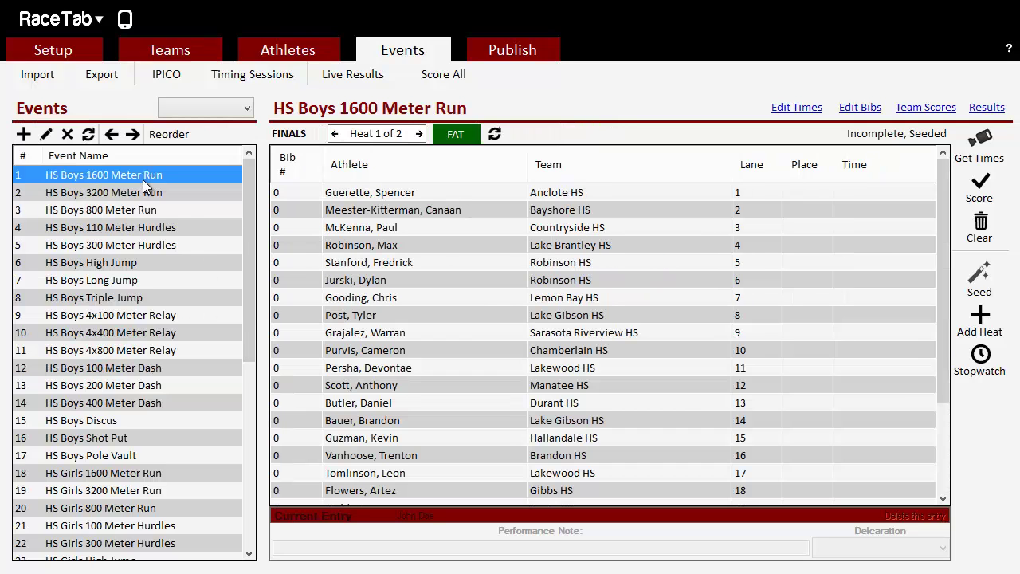